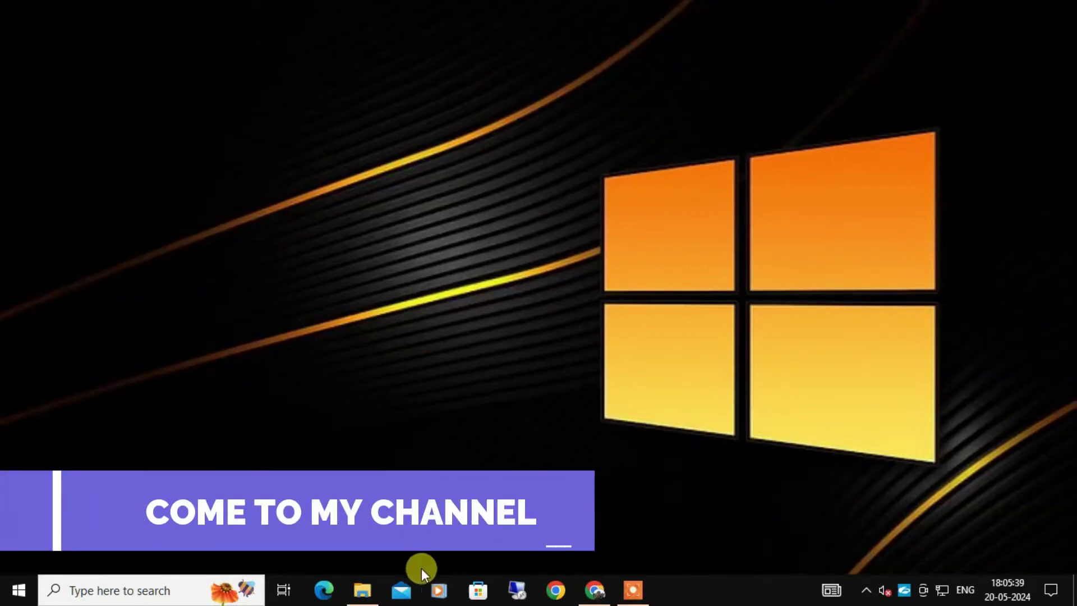
Open File Explorer to This PC from the taskbar.
click(364, 586)
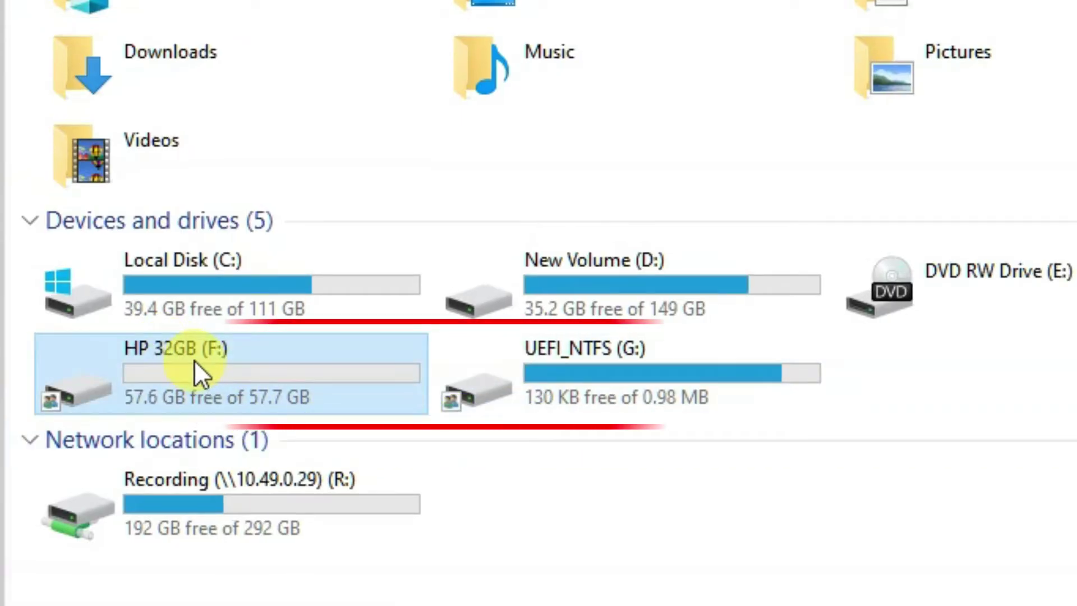
click(586, 357)
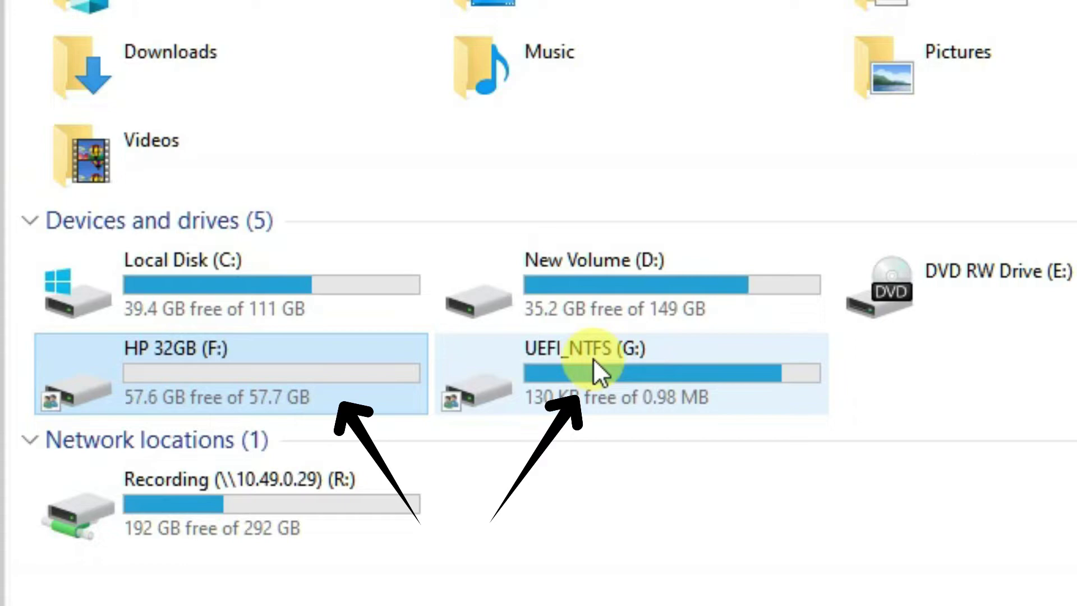
click(546, 366)
click(353, 375)
click(568, 370)
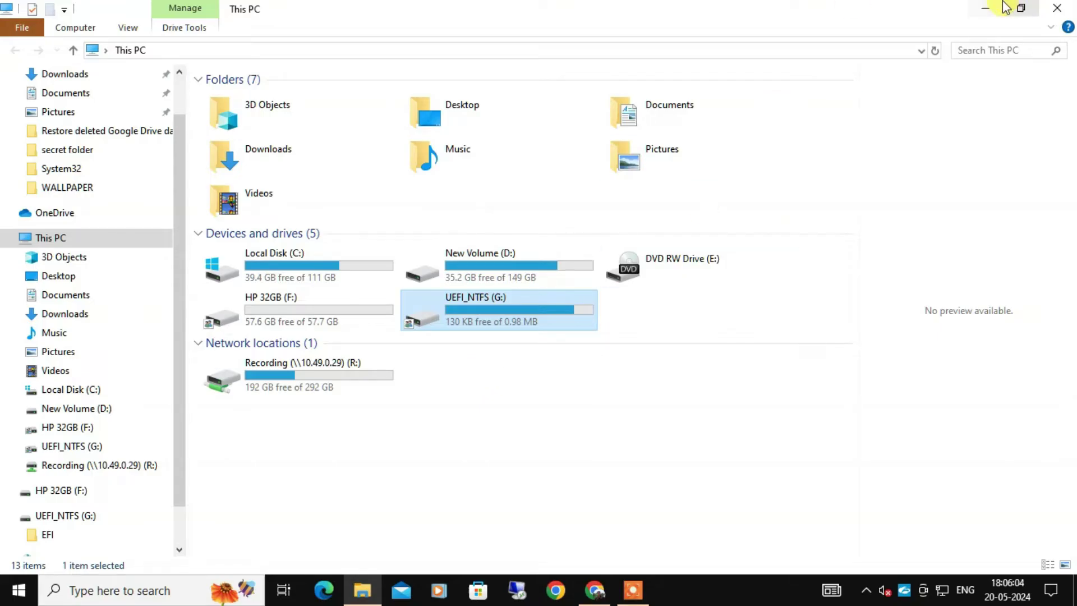
click(485, 389)
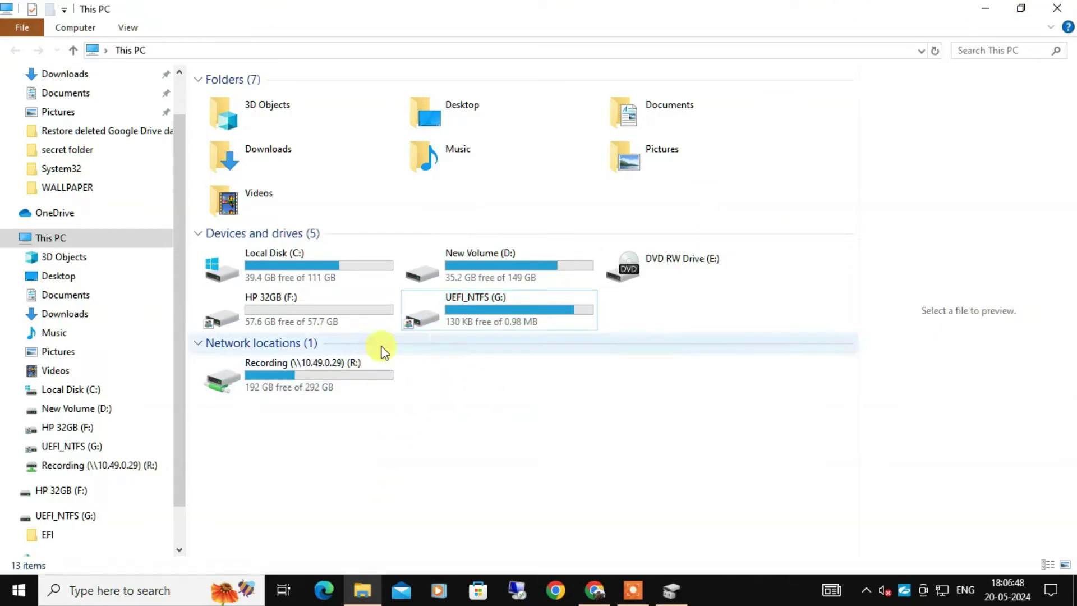
Try formatting the UEFI_NTFS (G:) volume, then dismiss the write-protected error.
right_click(475, 310)
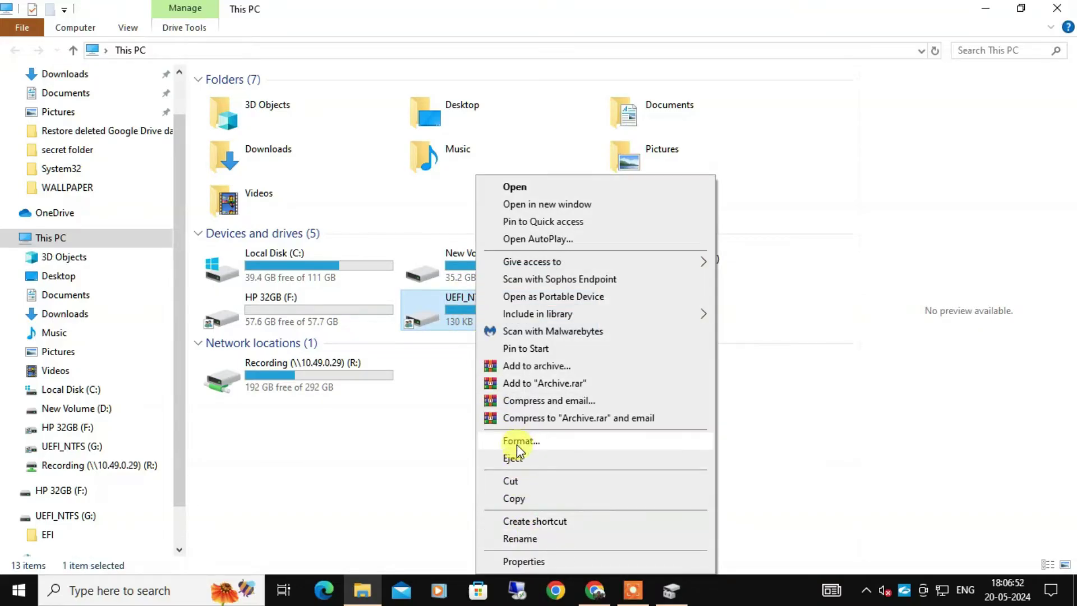
click(516, 441)
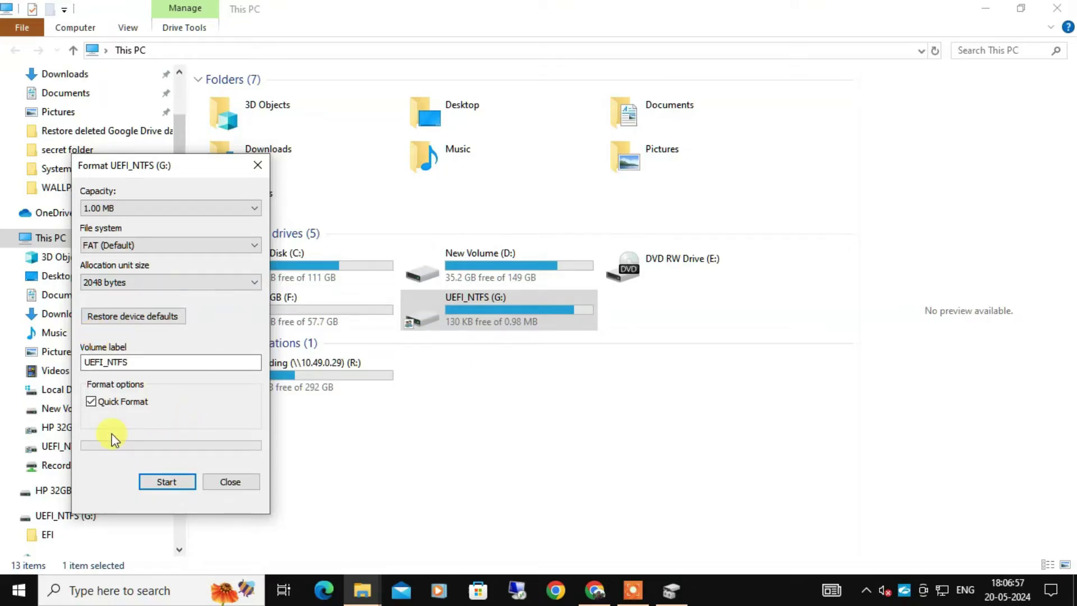
click(168, 482)
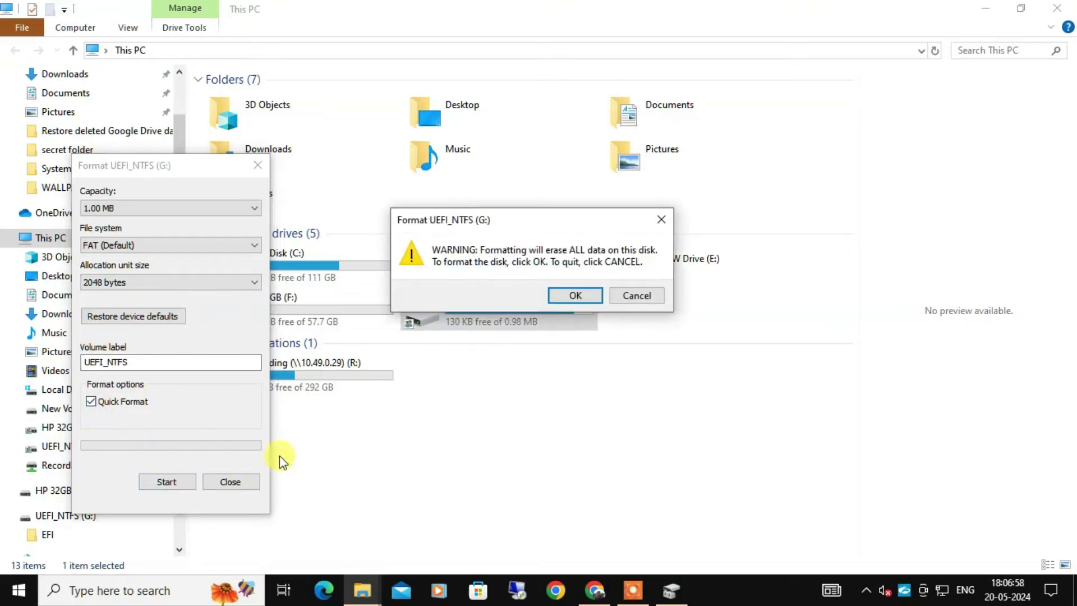
click(573, 294)
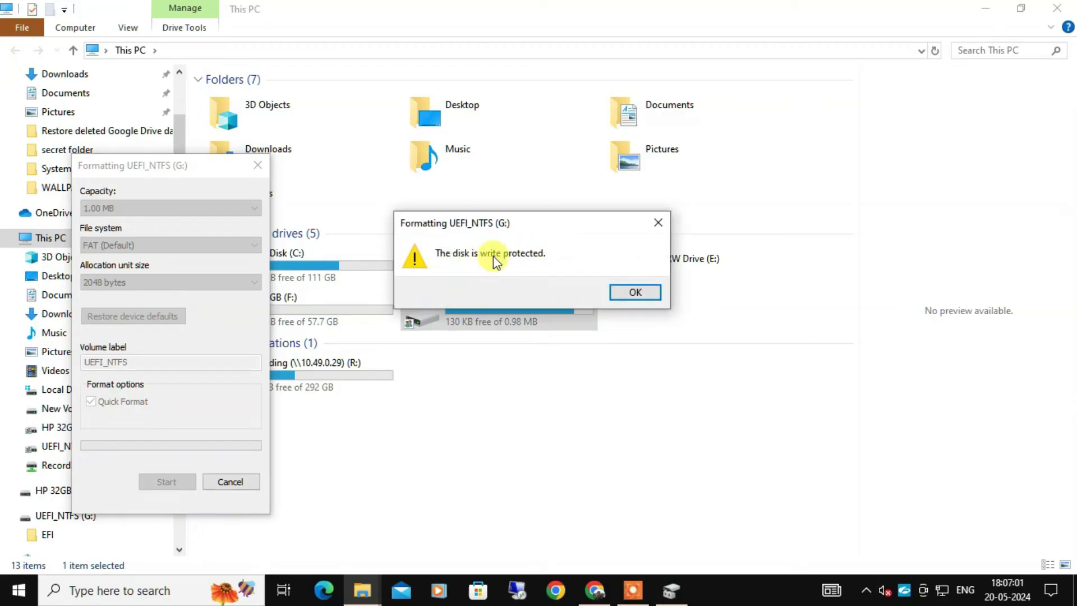
click(634, 293)
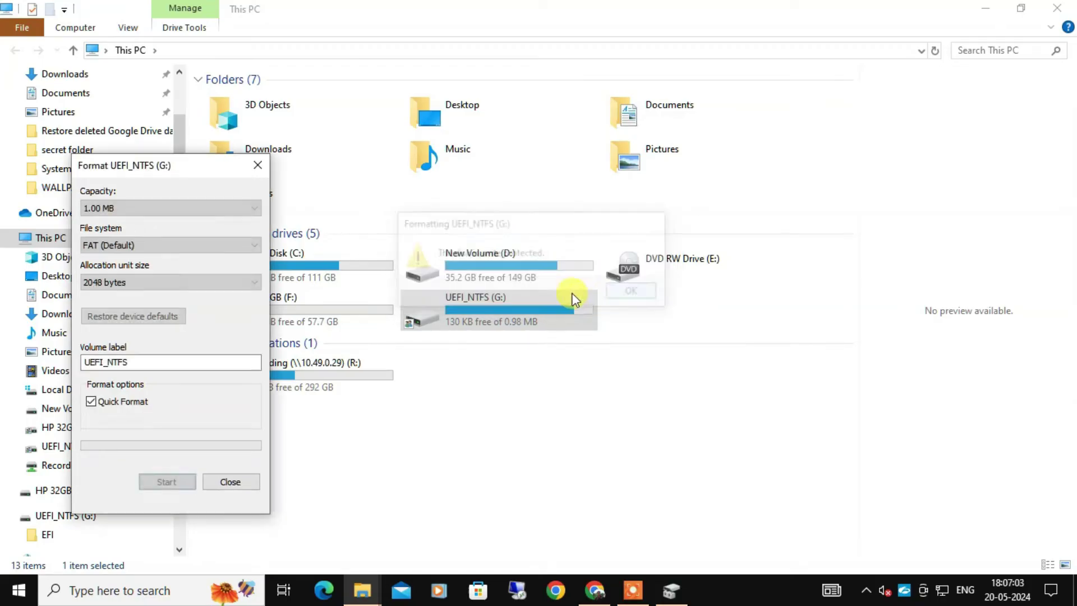
click(258, 165)
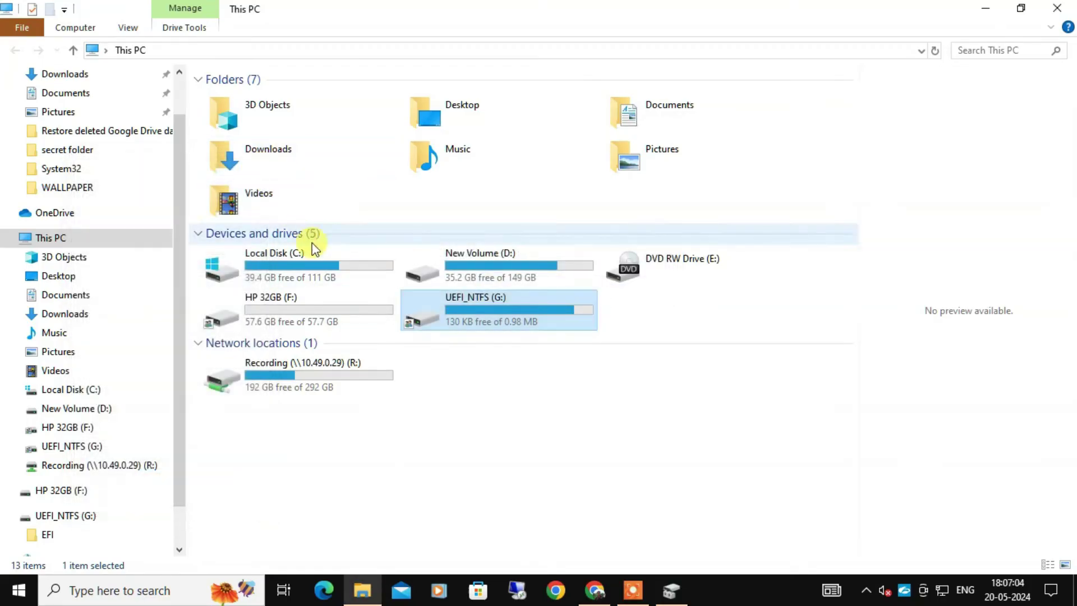
Quick-format the HP 32GB (F:) drive as NTFS and close the format window.
right_click(320, 311)
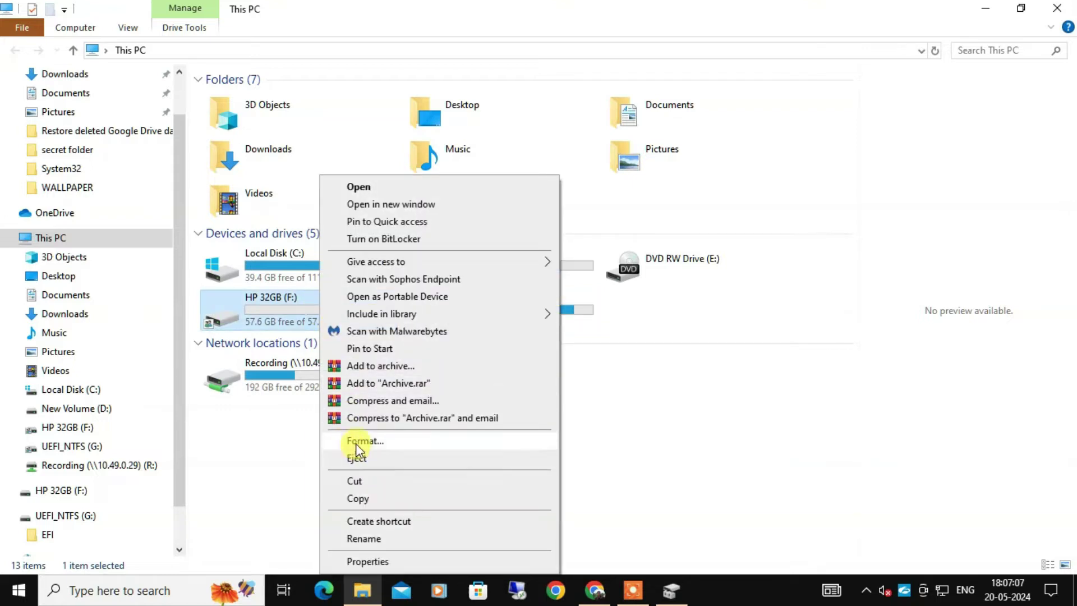
click(356, 442)
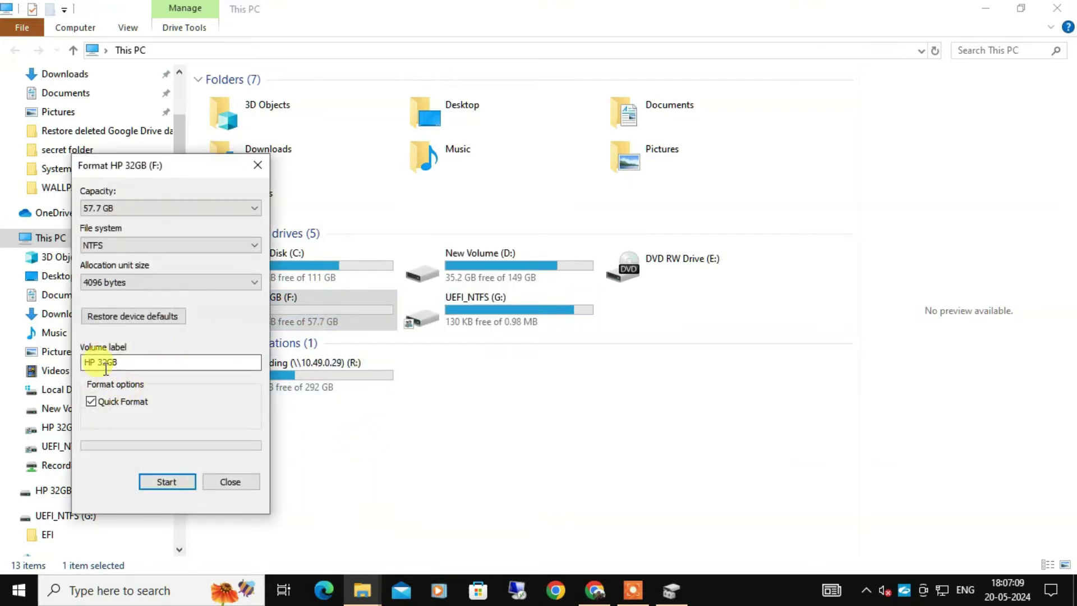
click(171, 482)
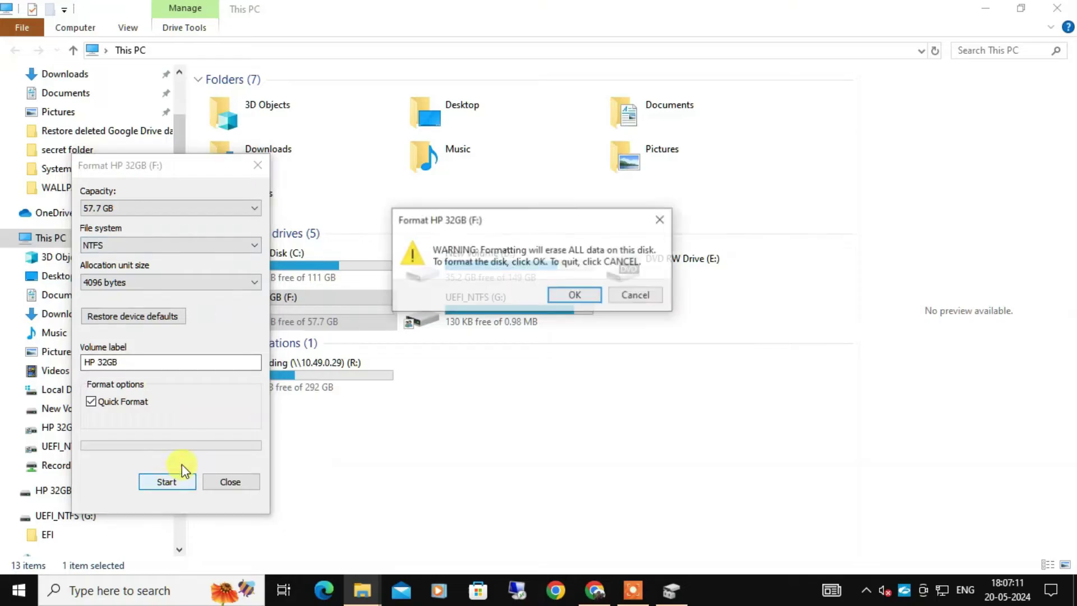
click(571, 295)
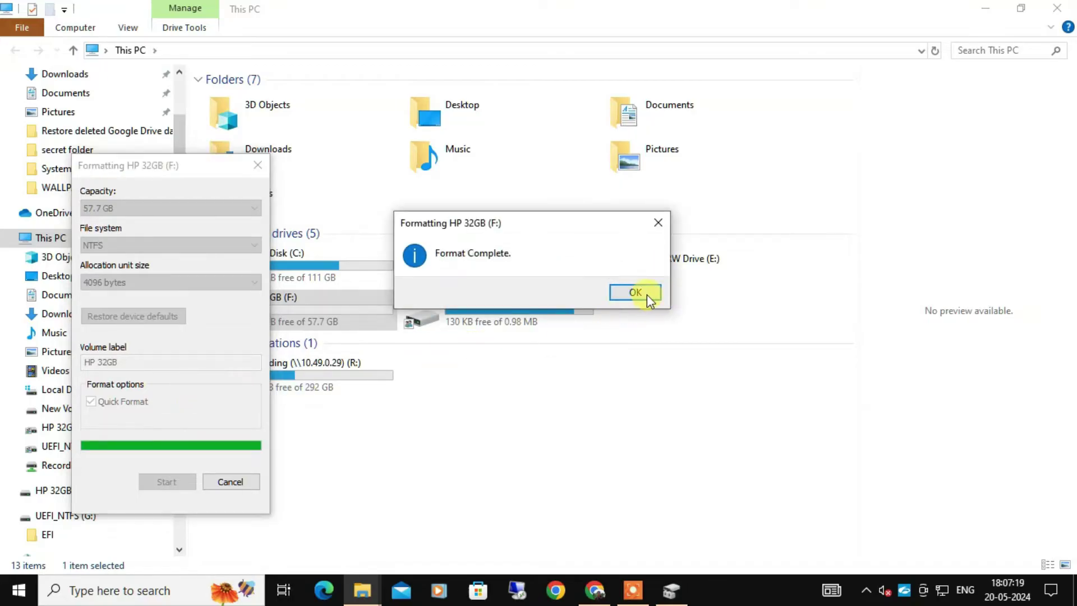
click(645, 293)
click(258, 165)
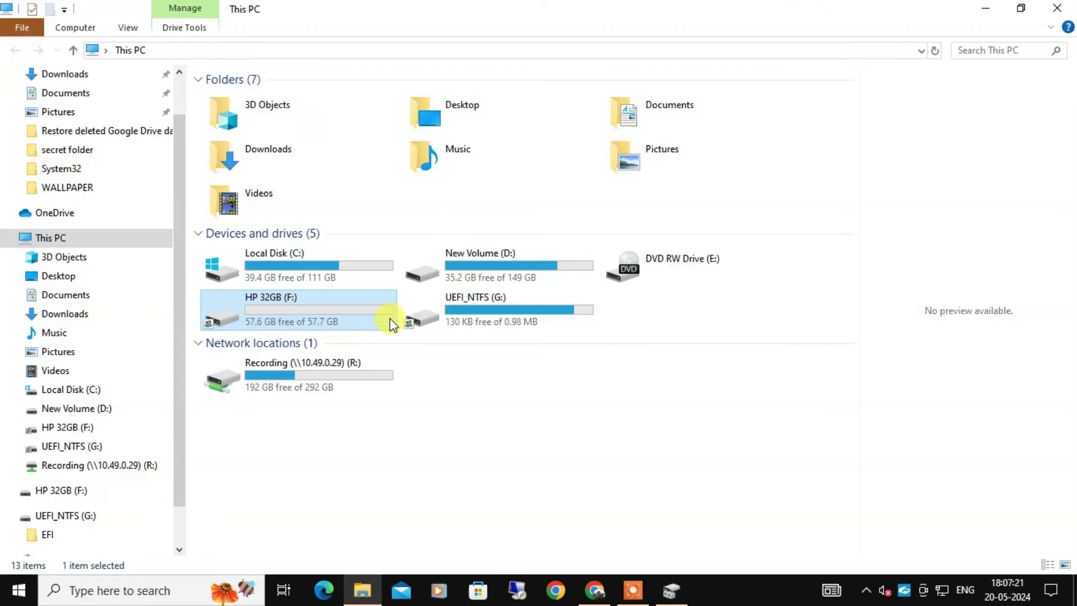
click(438, 393)
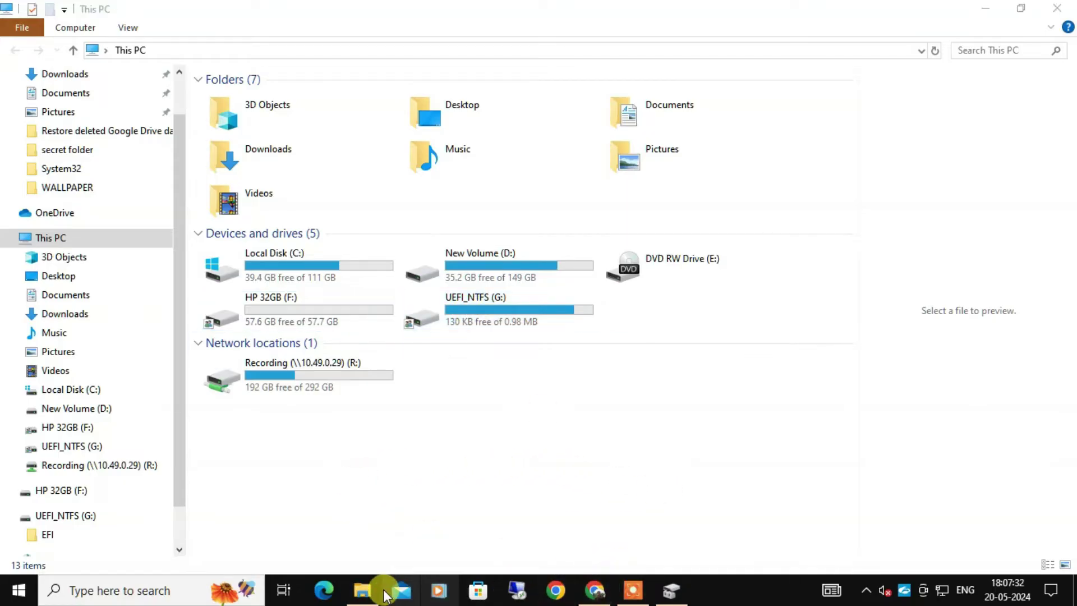
Minimize File Explorer and bring up the Start button's Win+X menu.
click(365, 591)
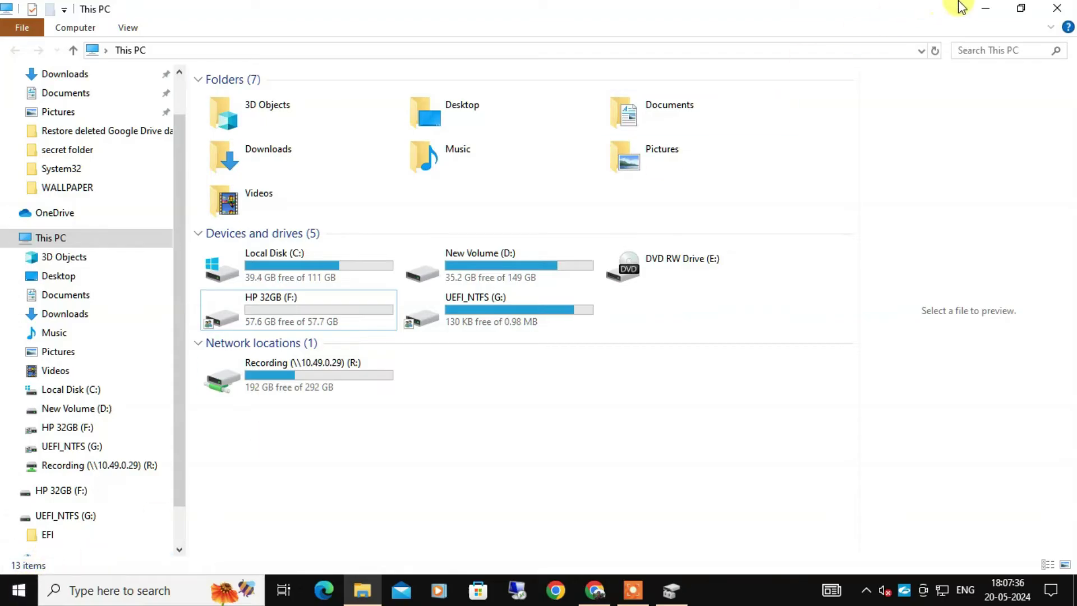
click(983, 8)
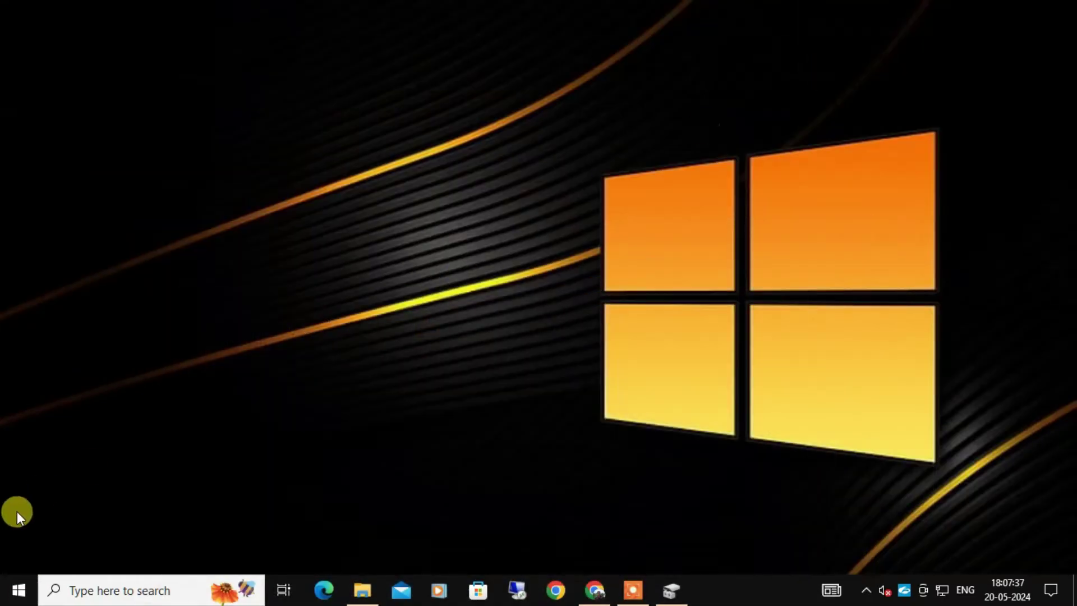
right_click(18, 589)
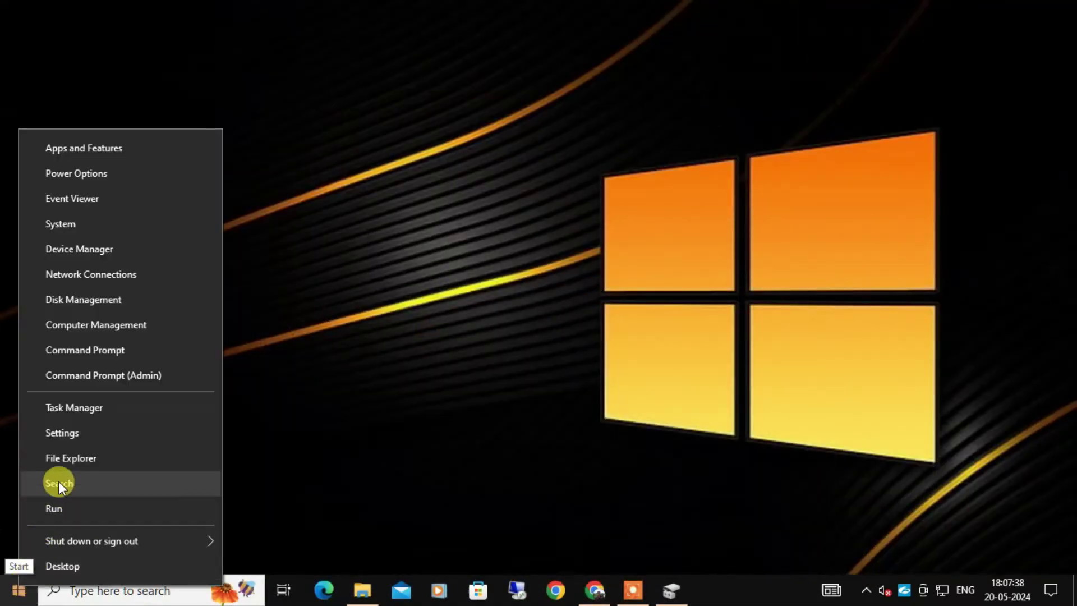
Launch Disk Management maximized and select Disk 2's 1 MB partition.
click(85, 301)
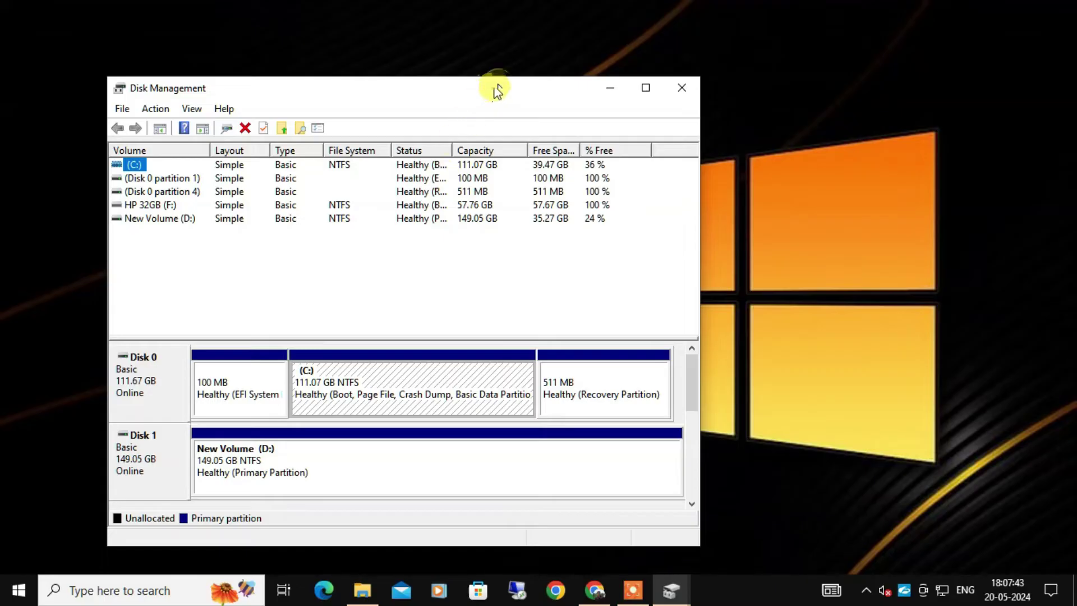
drag(496, 90, 643, 71)
click(740, 72)
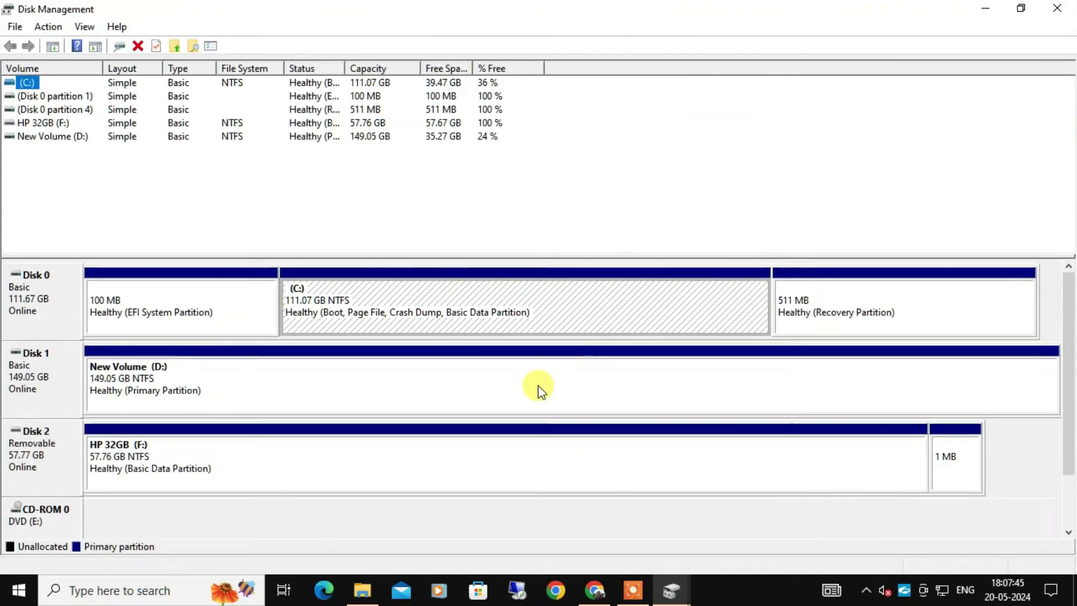
click(796, 463)
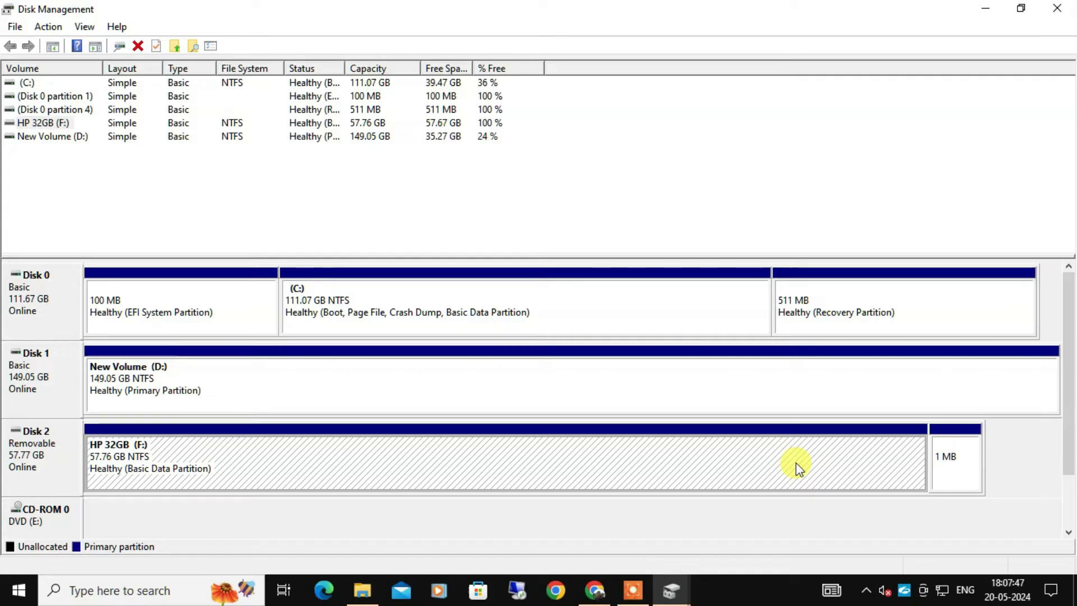
click(967, 471)
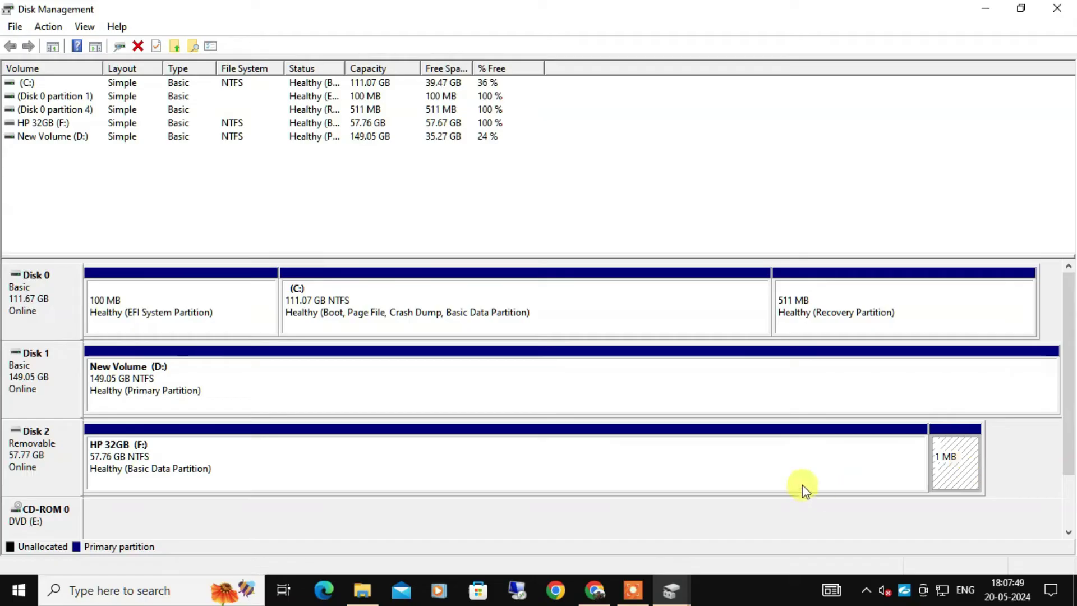
Delete the 1 MB partition on Disk 2.
right_click(953, 467)
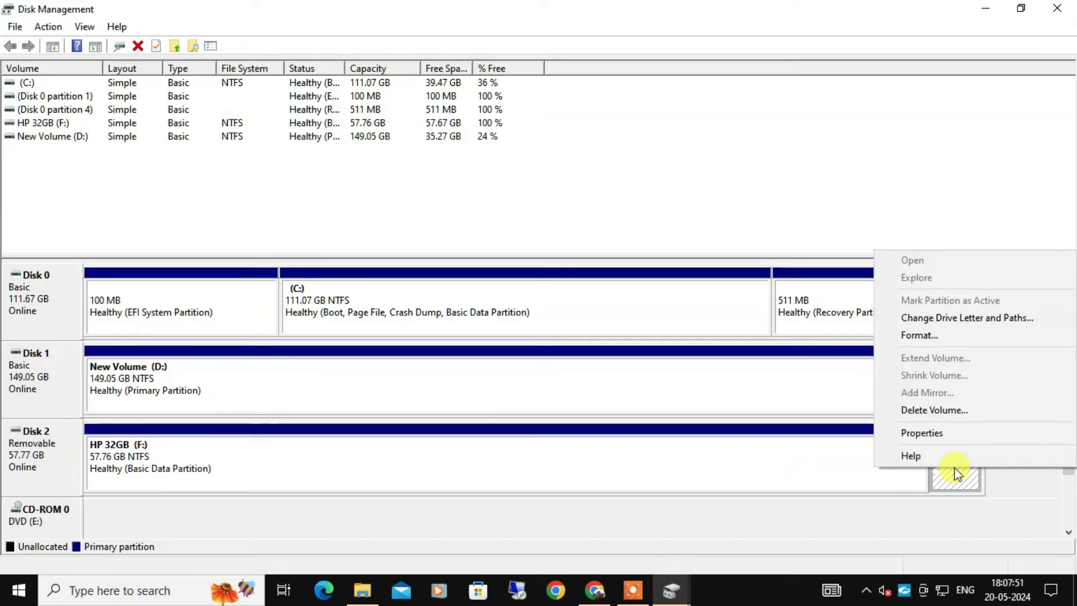
click(932, 412)
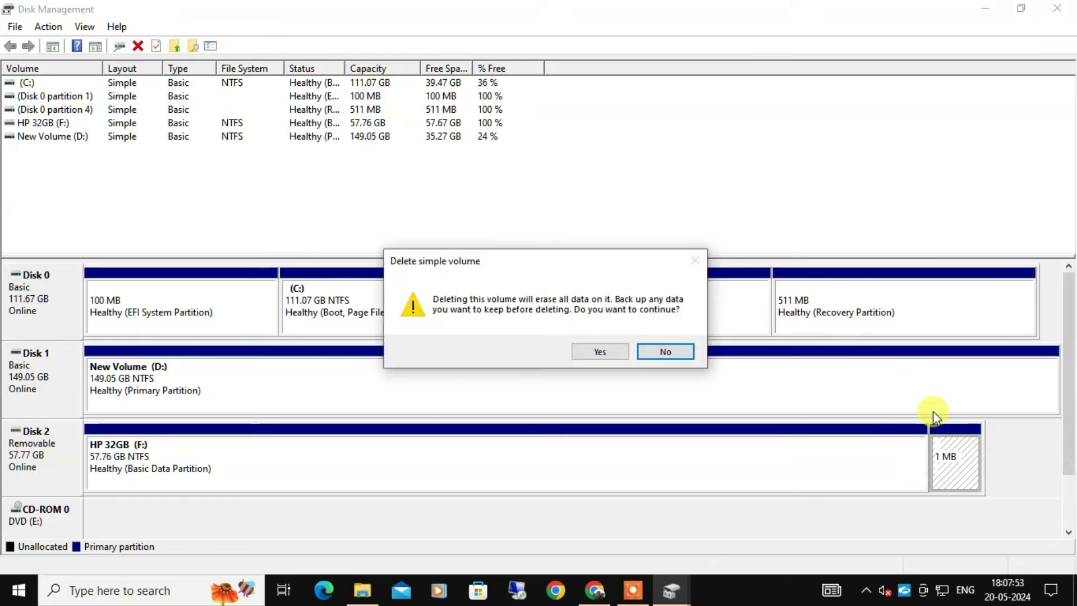
click(604, 352)
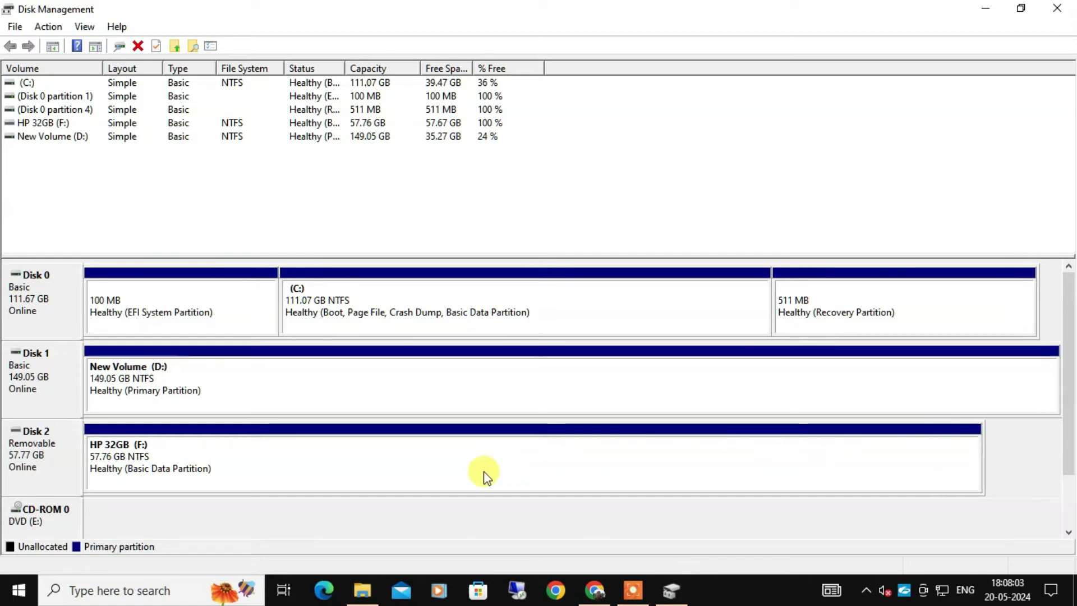
Delete the HP 32GB (F:) volume, leaving 57.77 GB unallocated.
right_click(307, 454)
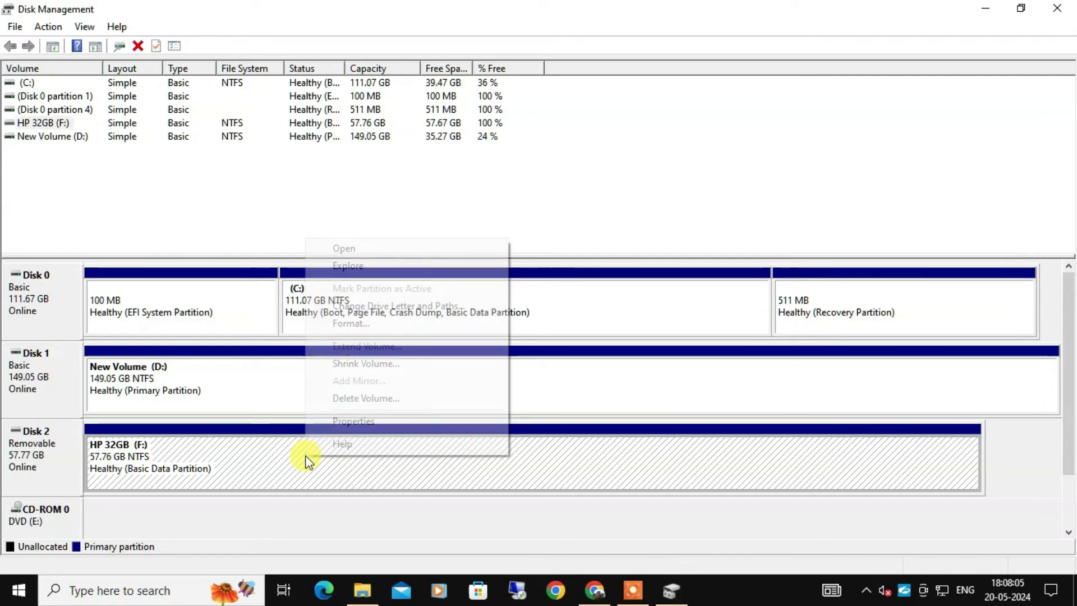
click(356, 397)
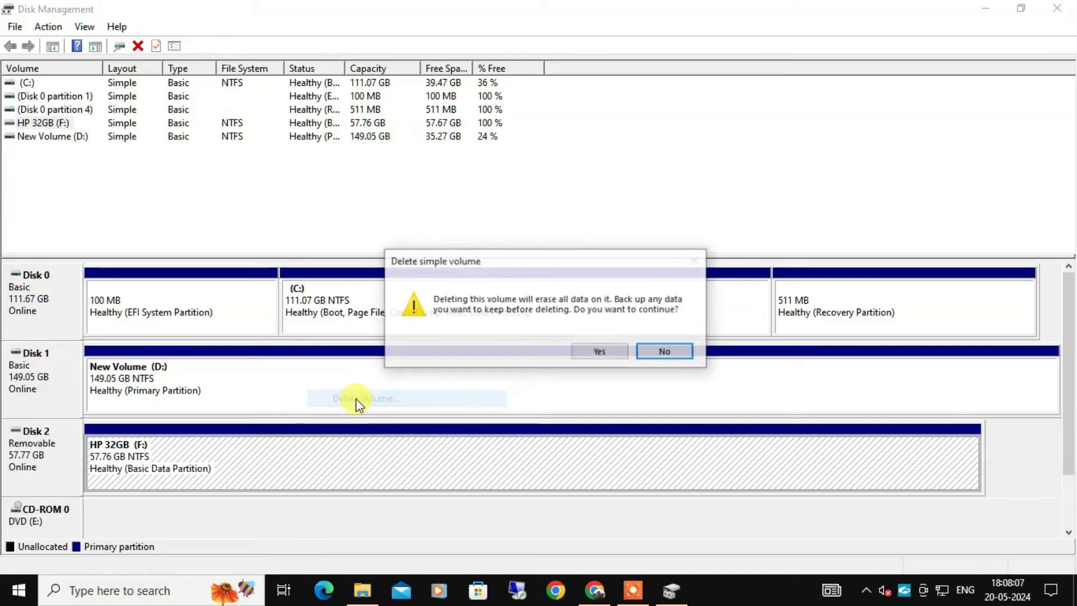
click(601, 352)
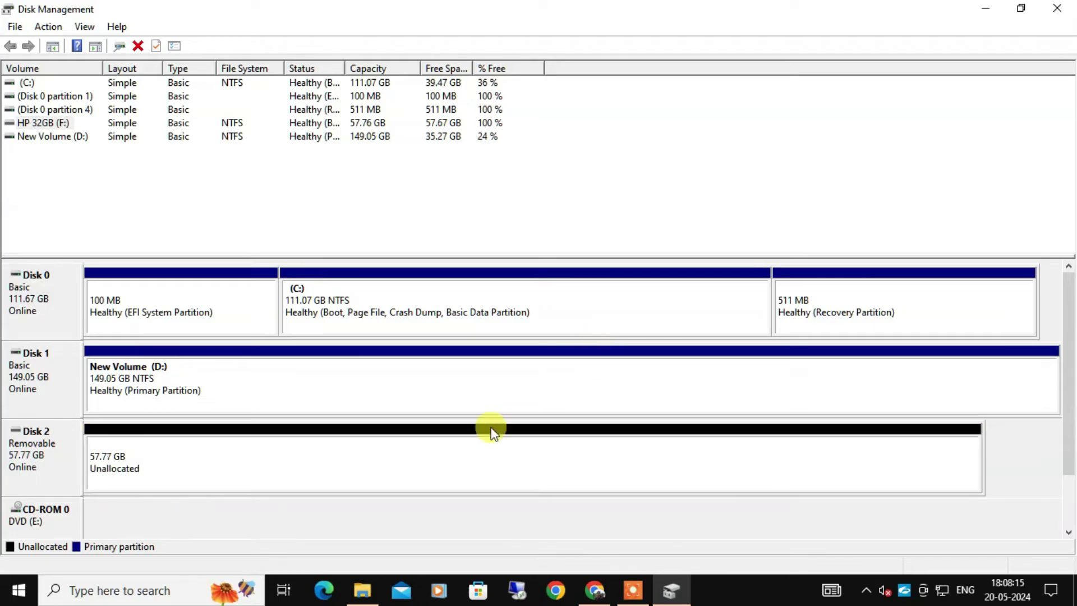
Start a New Simple Volume on the unallocated space at 59151 MB with drive letter G.
right_click(287, 461)
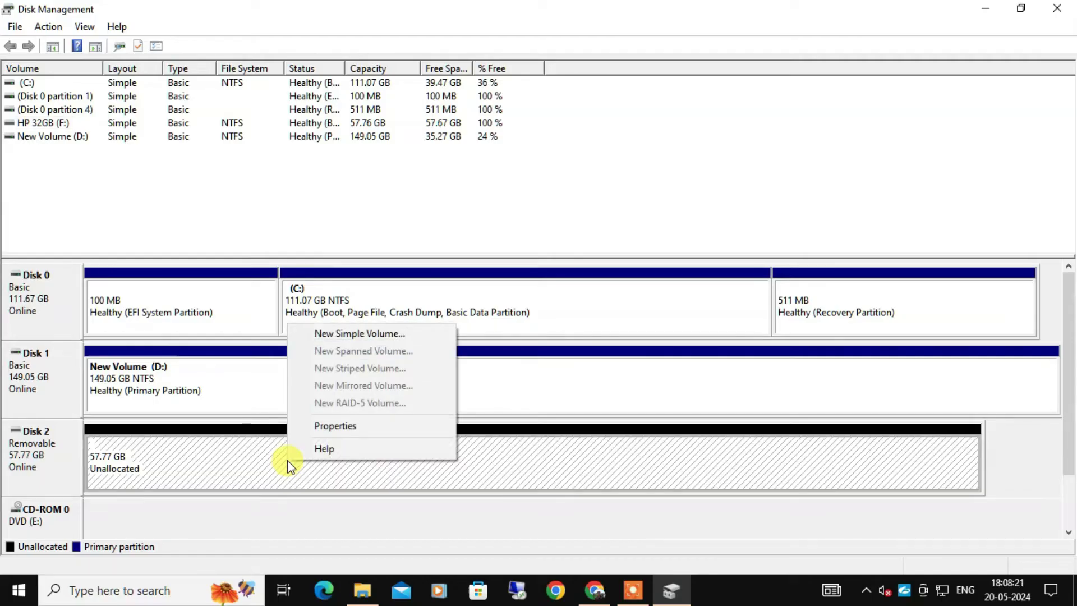
click(357, 332)
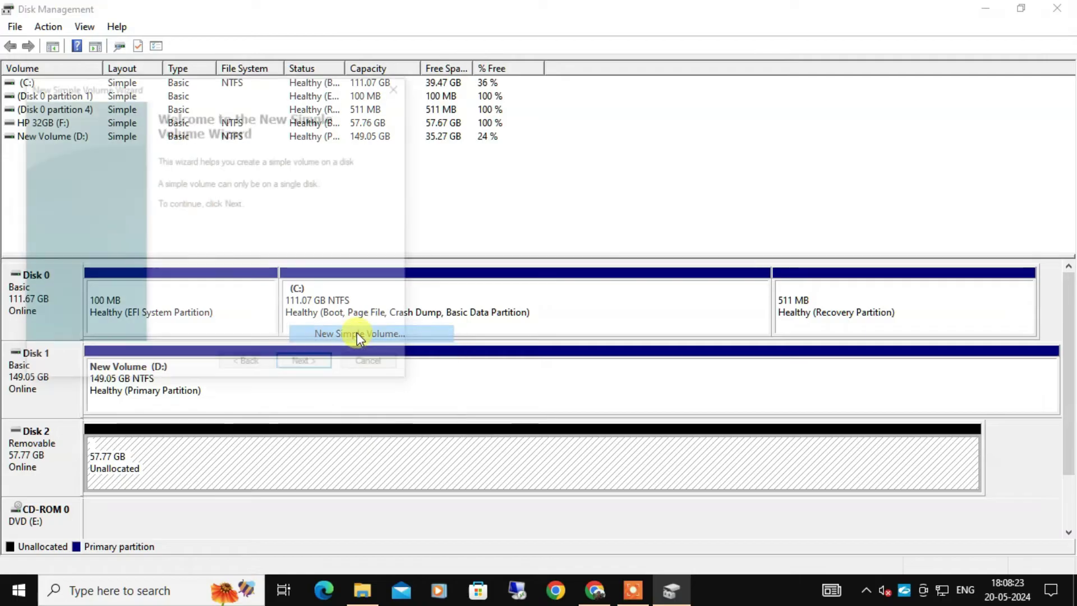
click(309, 367)
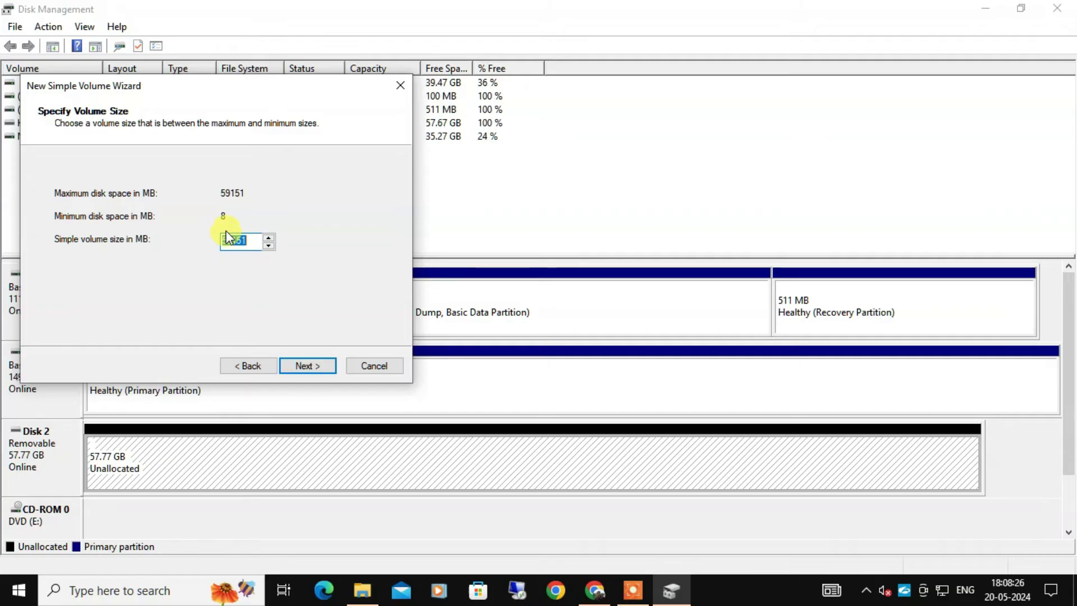
click(310, 367)
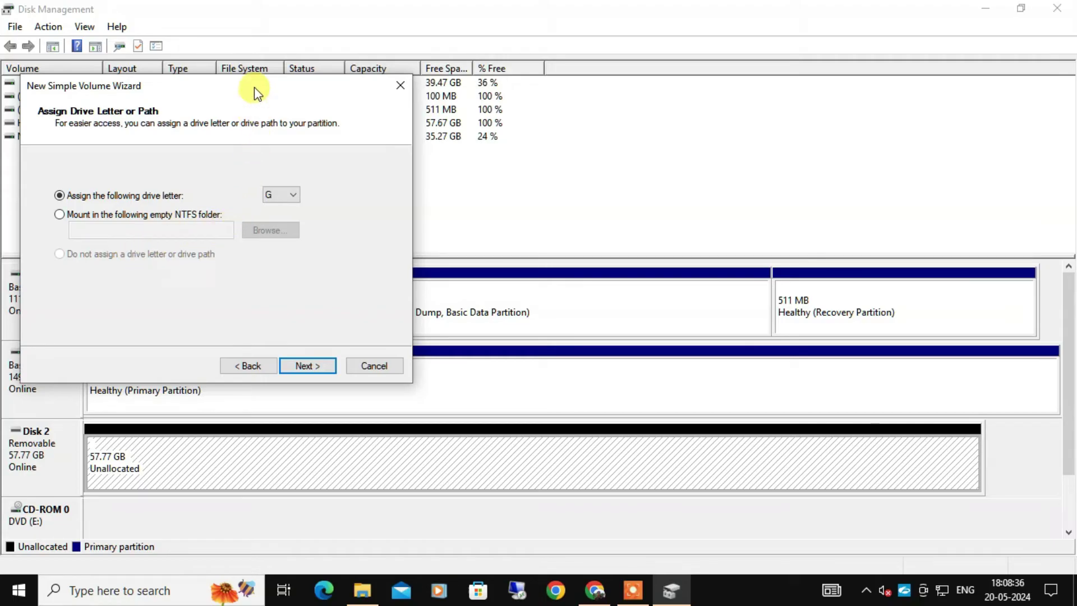
click(309, 368)
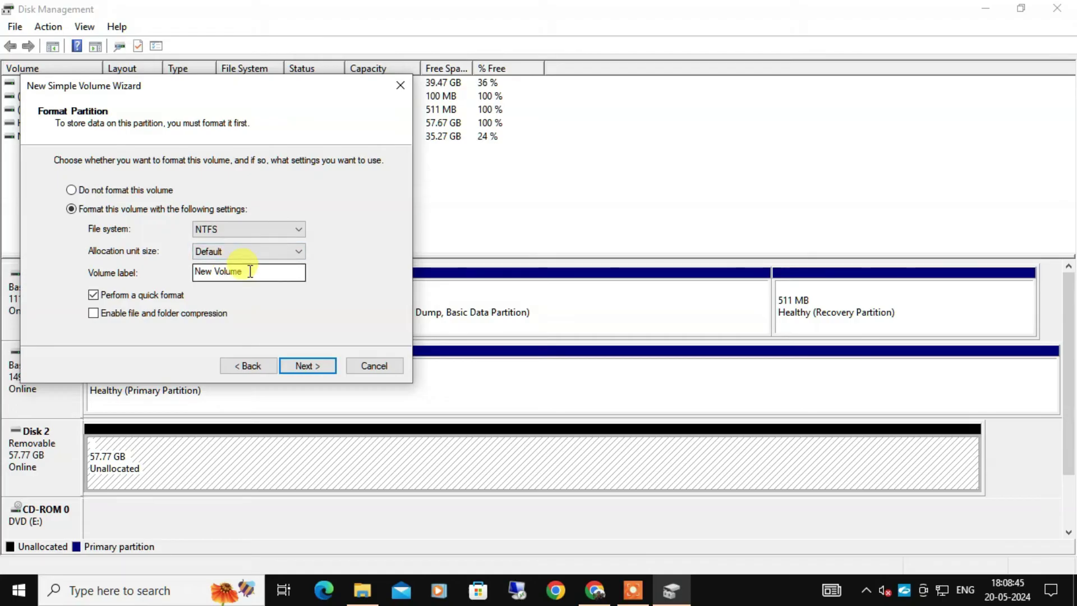
Label the volume USB, keep NTFS quick format, and finish creating it.
drag(250, 272, 183, 271)
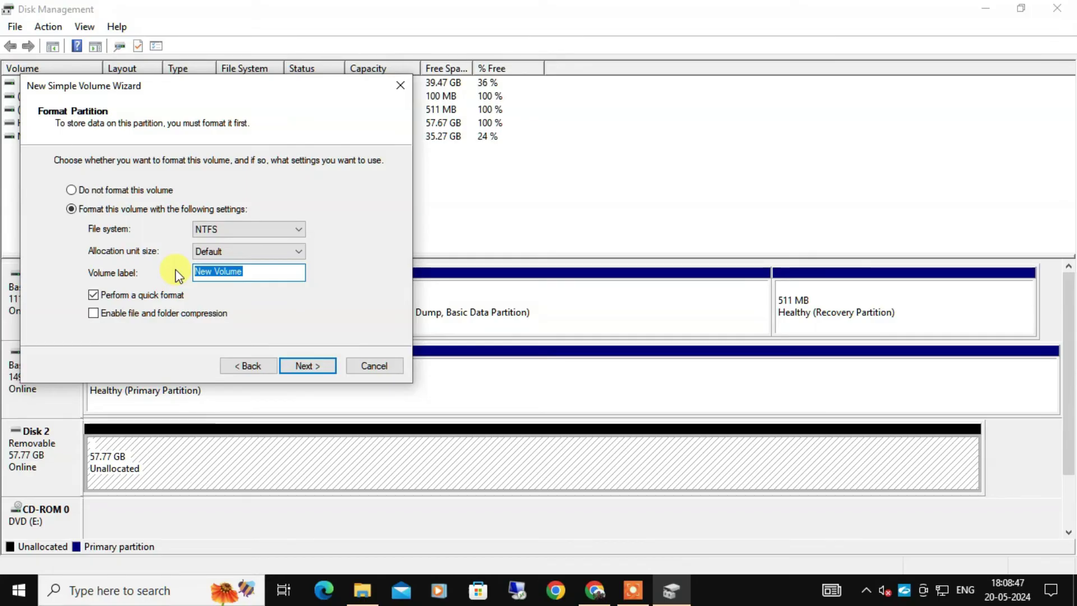
text(U)
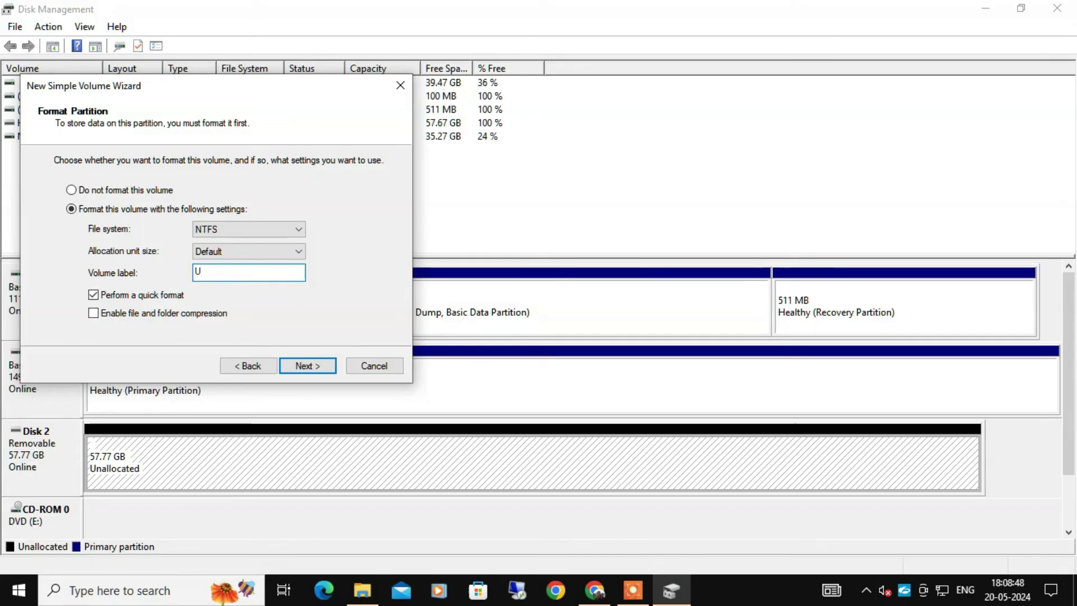
text(SB)
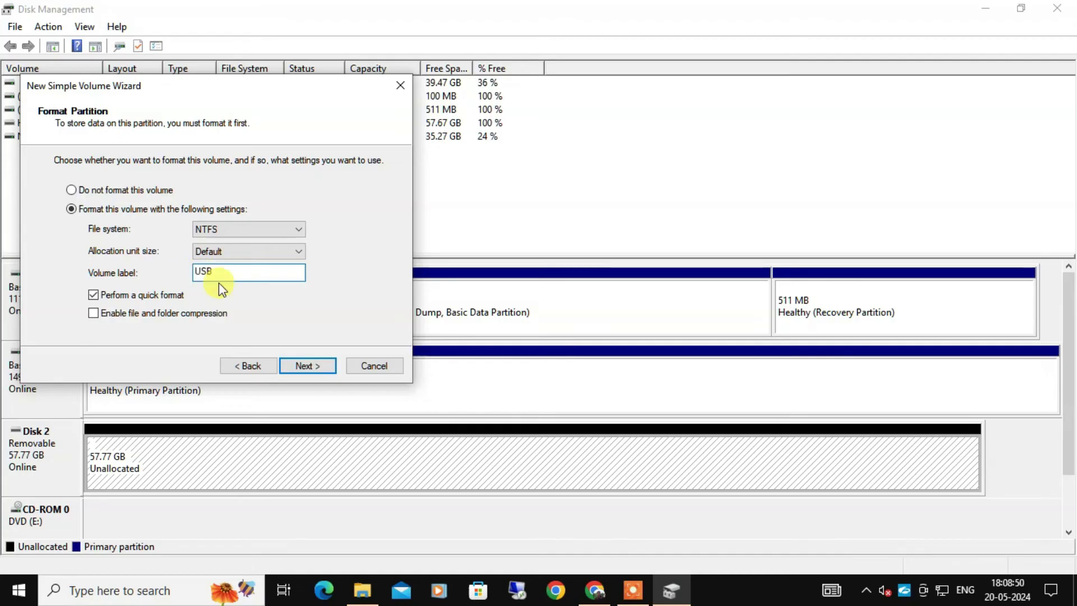
click(301, 363)
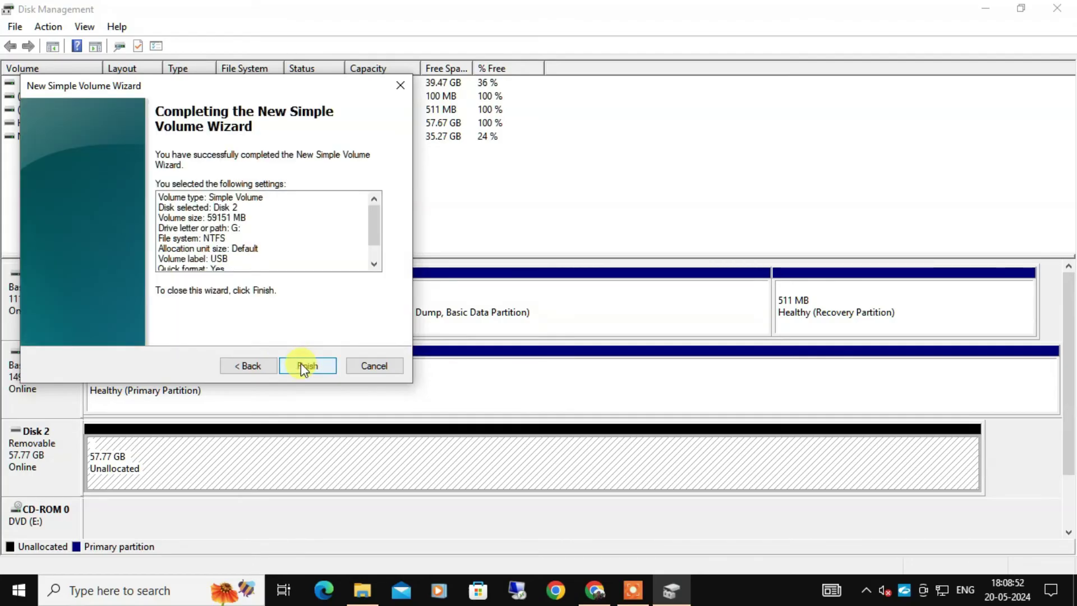
click(312, 366)
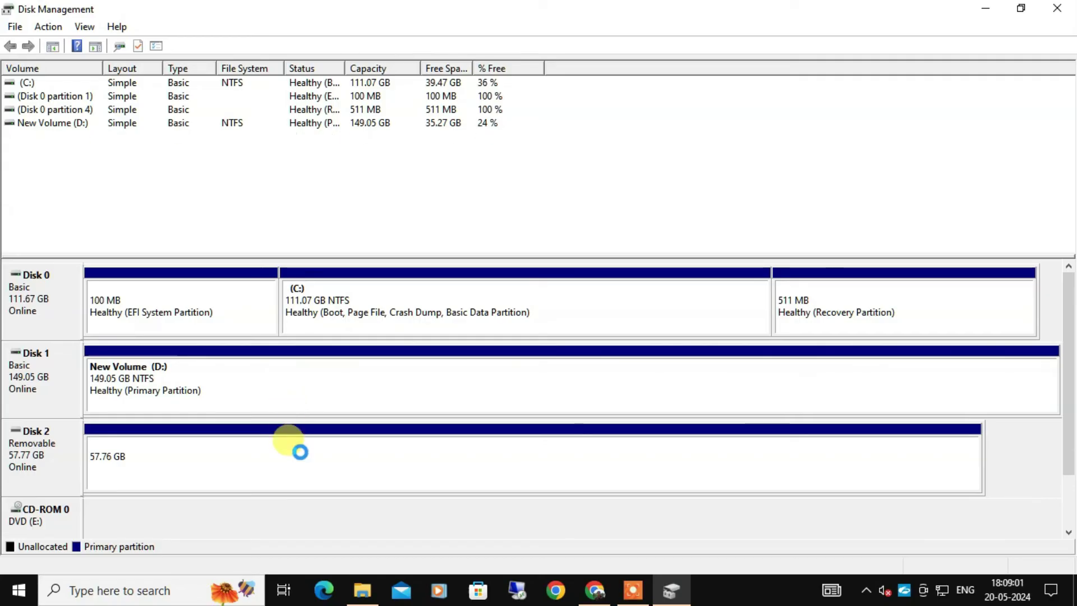
click(295, 465)
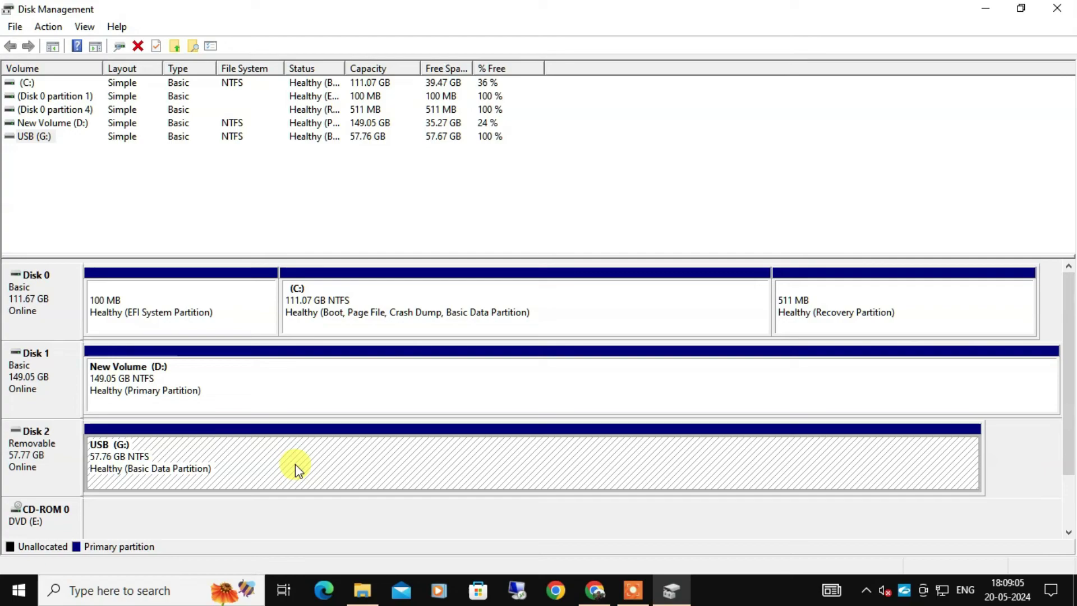
Close Disk Management and open This PC to see the single USB drive.
click(1054, 10)
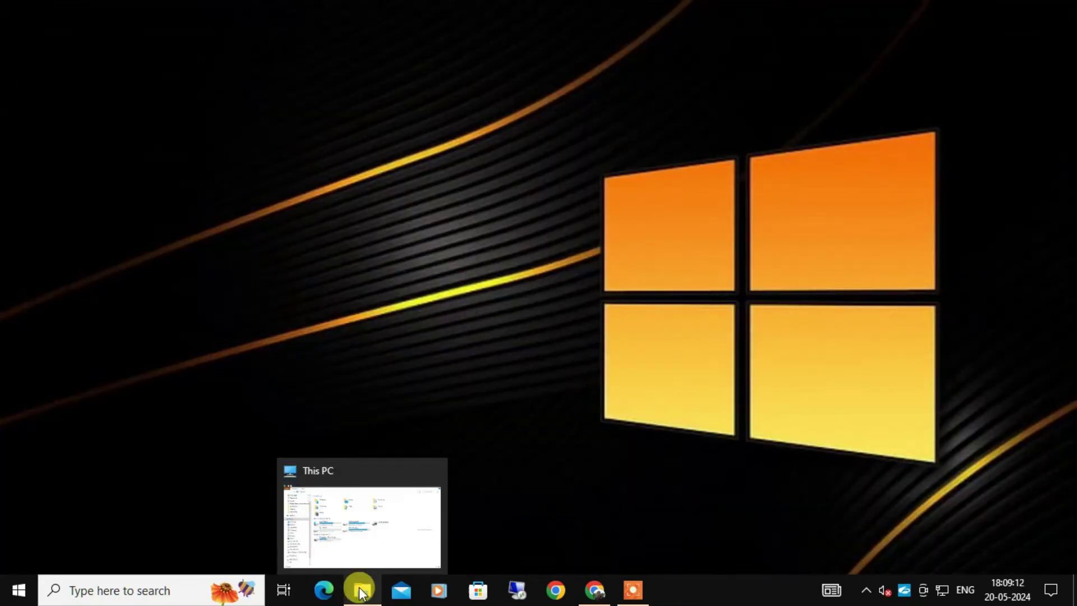
click(362, 593)
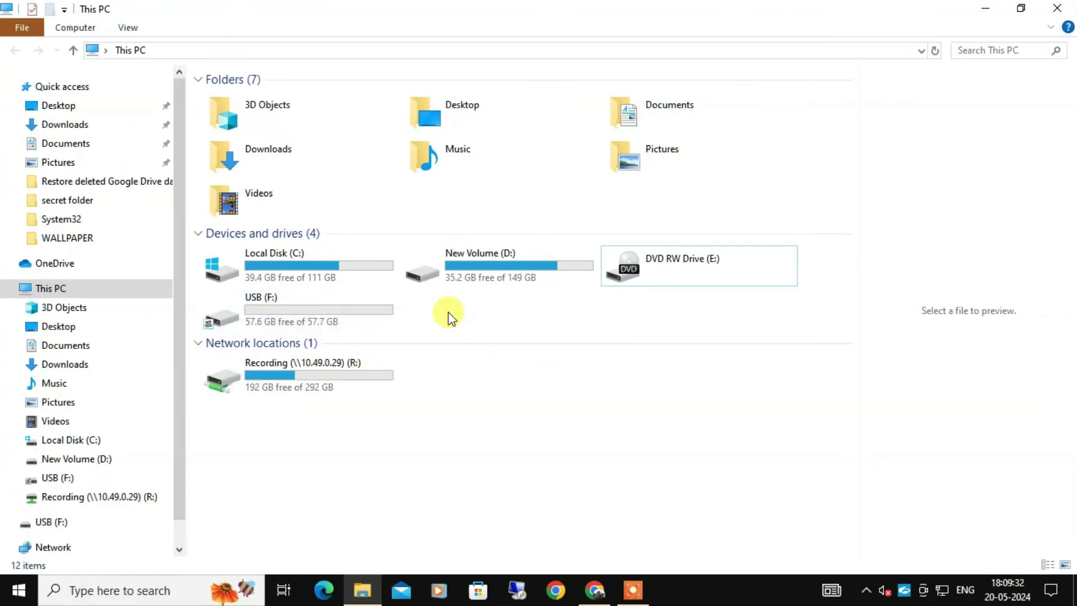
Minimize the This PC window to show the desktop.
click(985, 9)
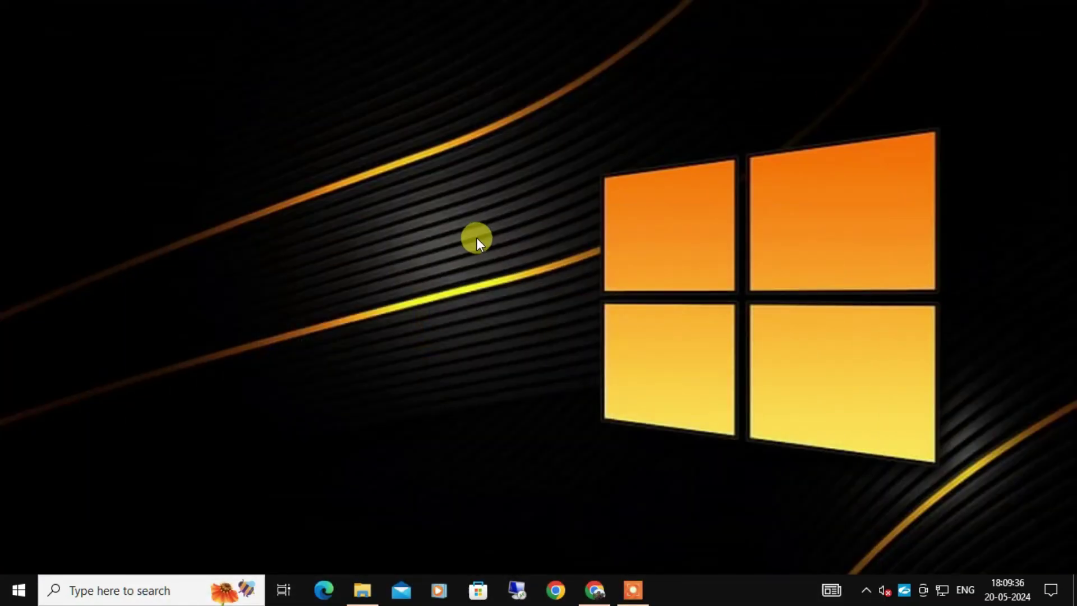